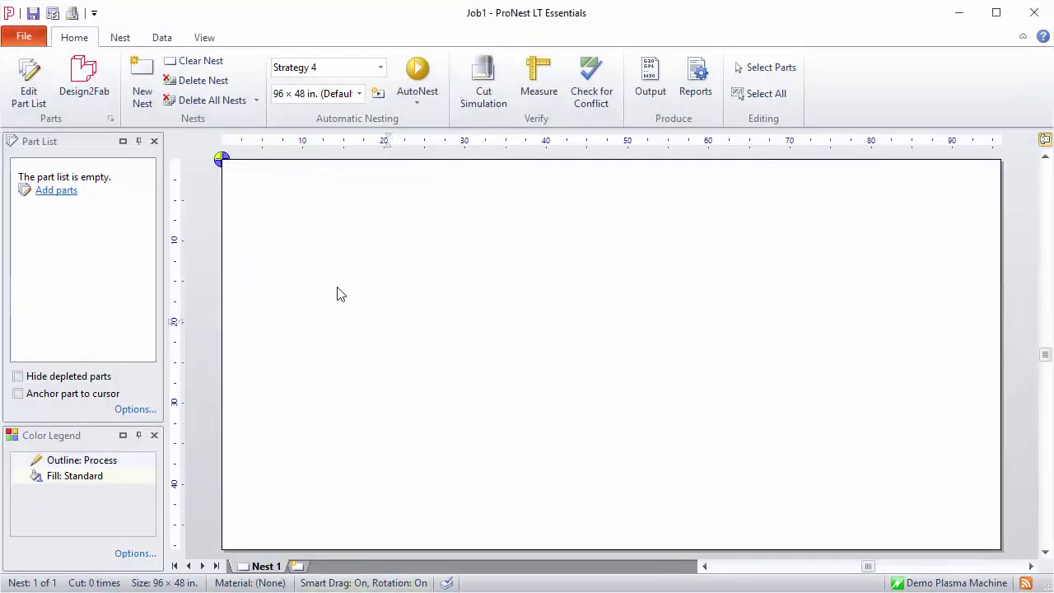
Step: Paste the Hypertherm Phoenix - Powermax 125.pnlt file into the Configuration Archives storage folder
{"action": "left_click", "coordinate": [169, 41]}
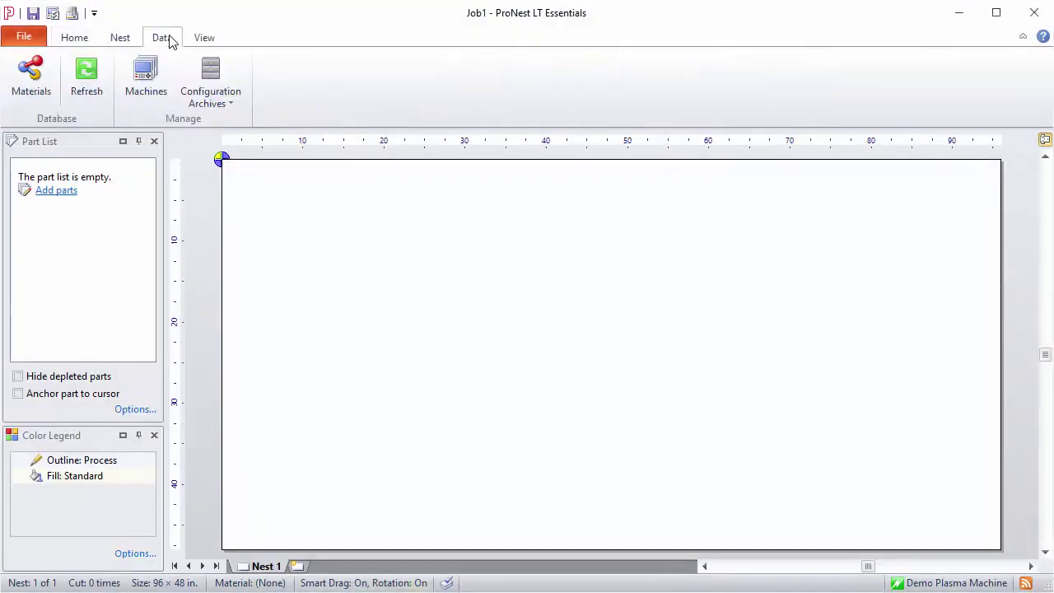
{"action": "left_click", "coordinate": [213, 91]}
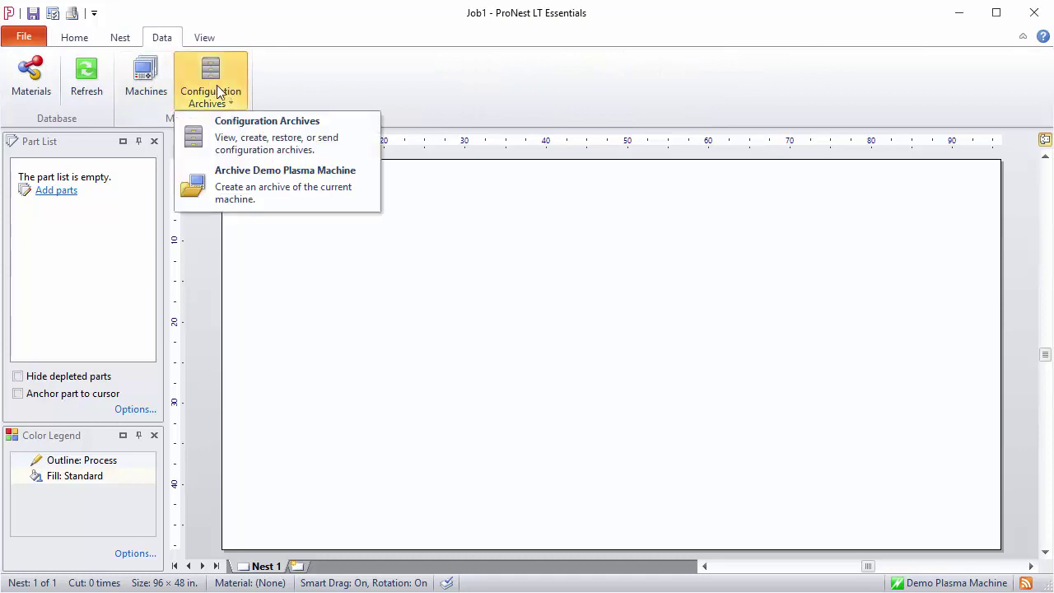
{"action": "left_click", "coordinate": [251, 147]}
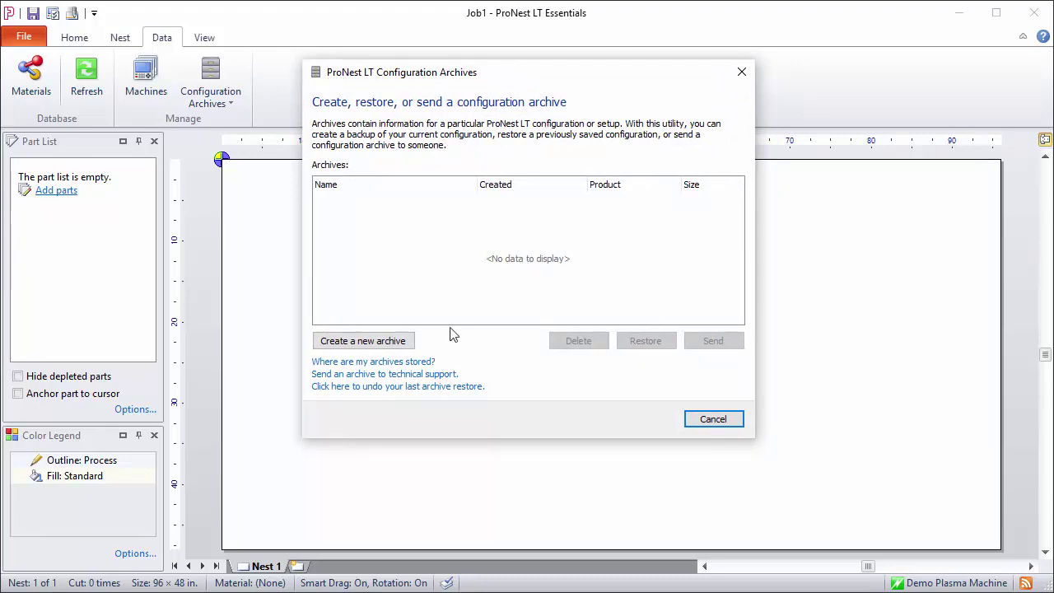
{"action": "left_click", "coordinate": [383, 362]}
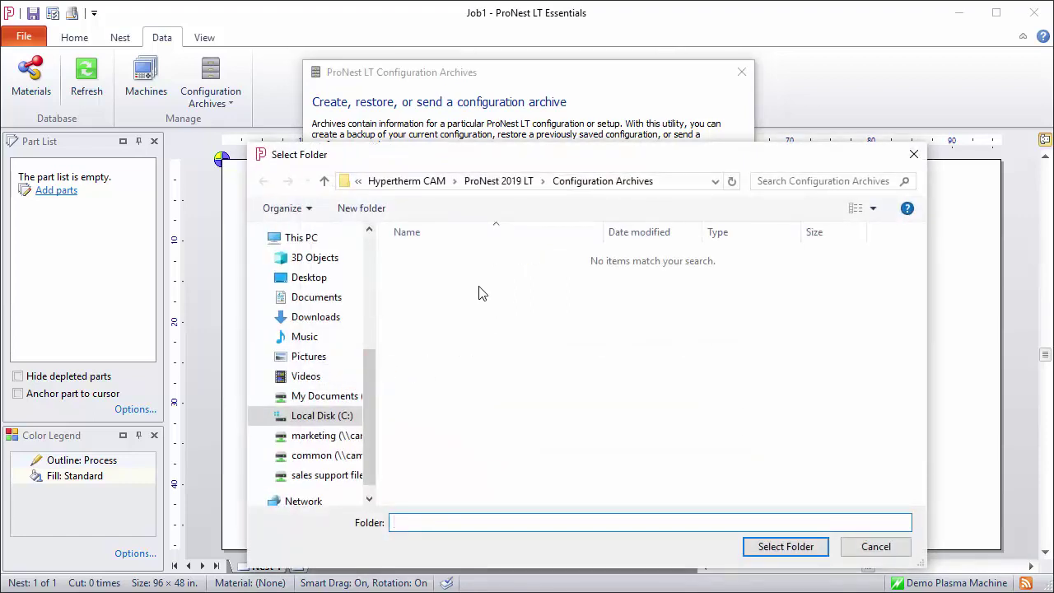
{"action": "right_click", "coordinate": [450, 266]}
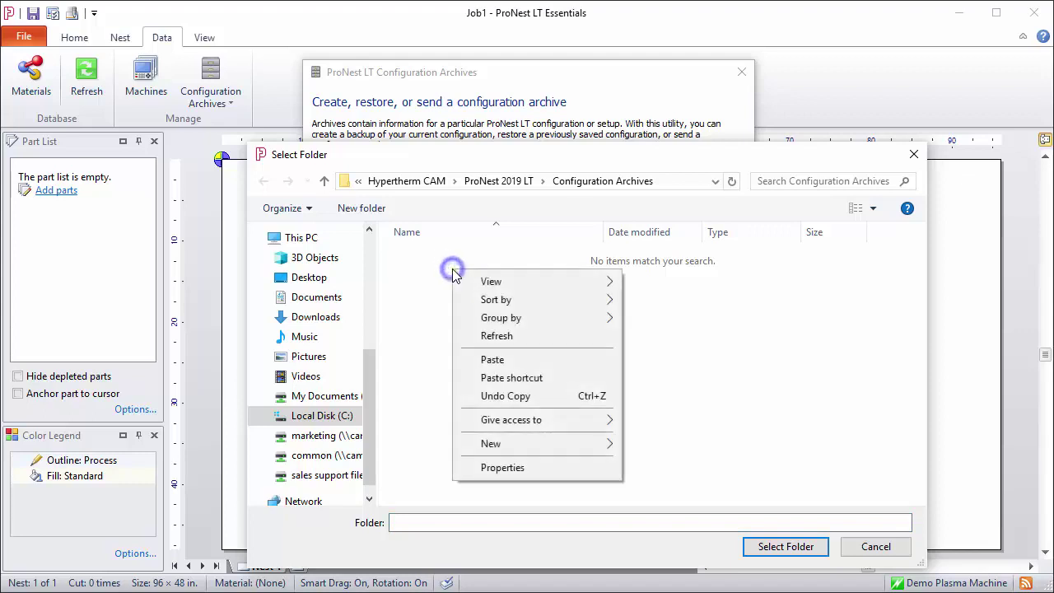
{"action": "left_click", "coordinate": [513, 357]}
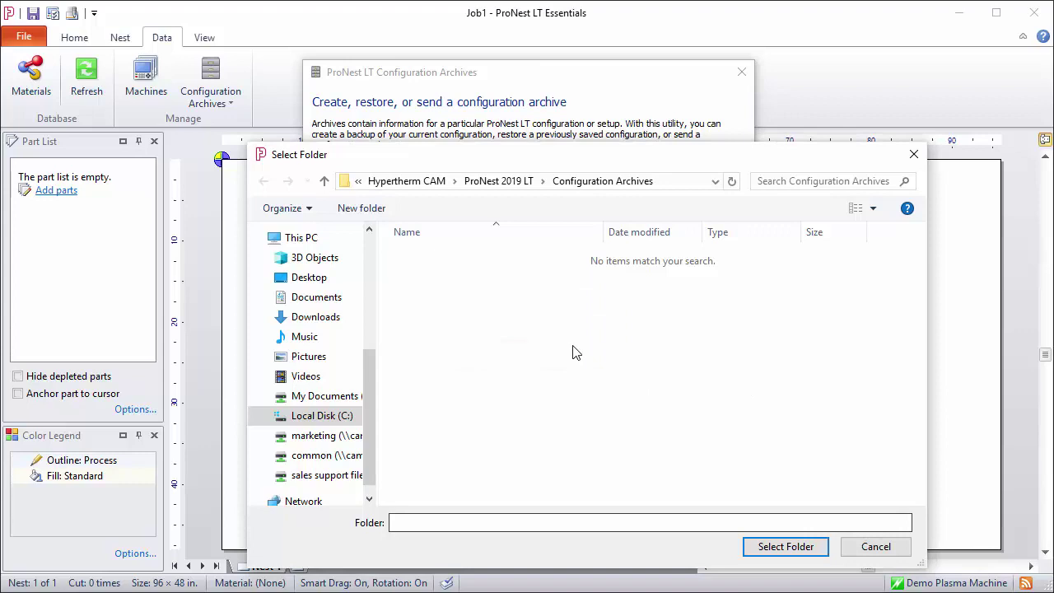
{"action": "left_click", "coordinate": [870, 548]}
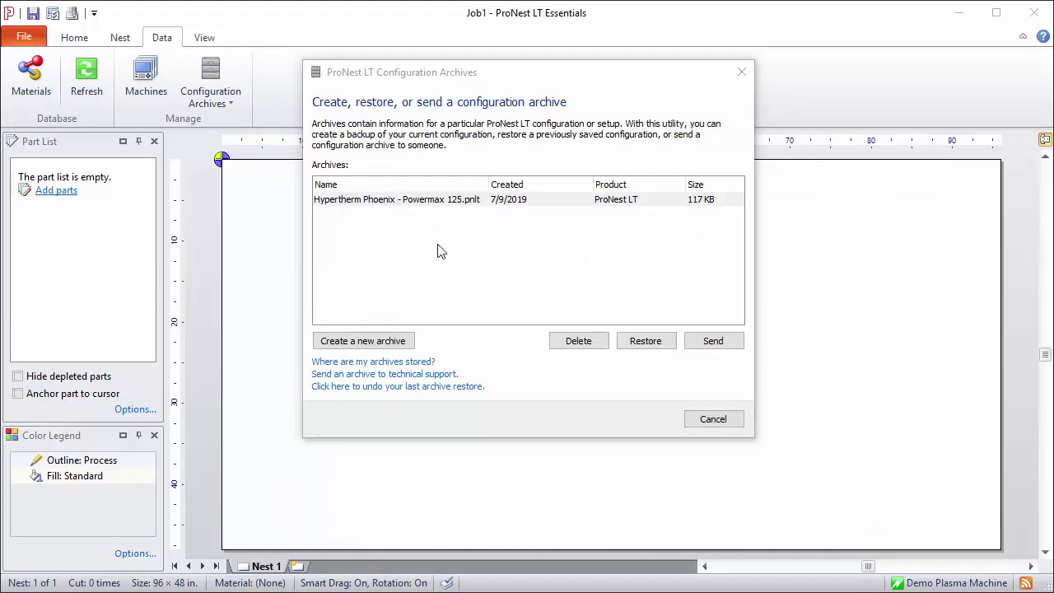
Step: Restore all six files of the Hypertherm Phoenix - Powermax 125 archive, approving the admin prompt
{"action": "left_click", "coordinate": [418, 200]}
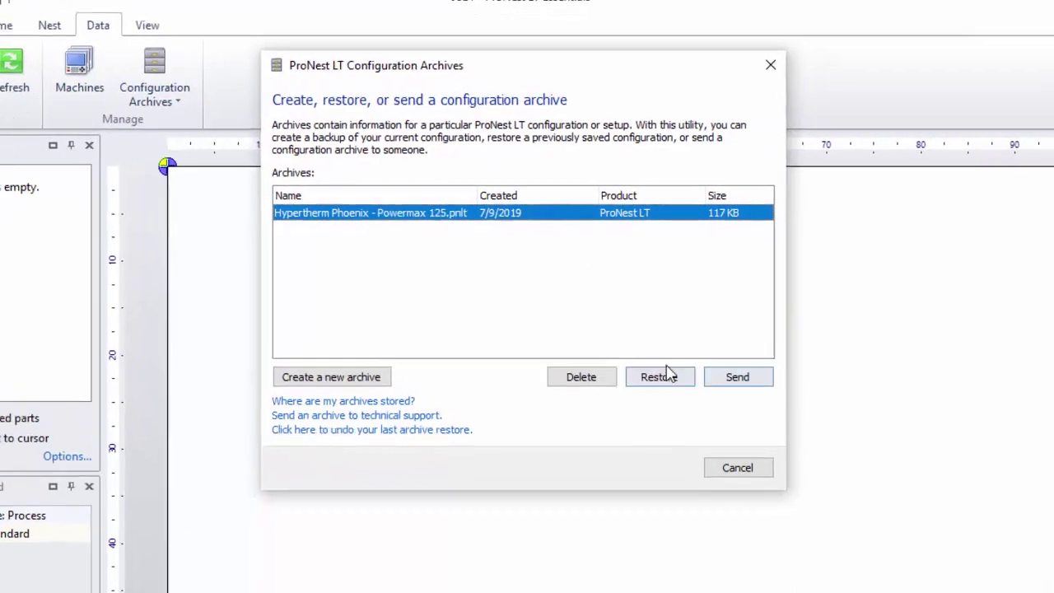
{"action": "left_click", "coordinate": [668, 412]}
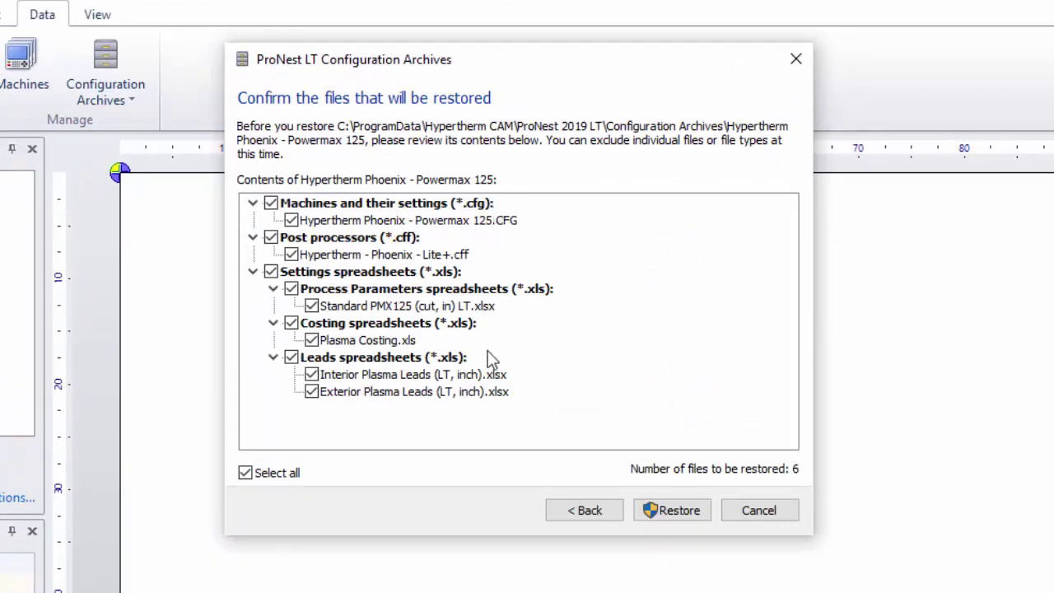
{"action": "left_click", "coordinate": [669, 512]}
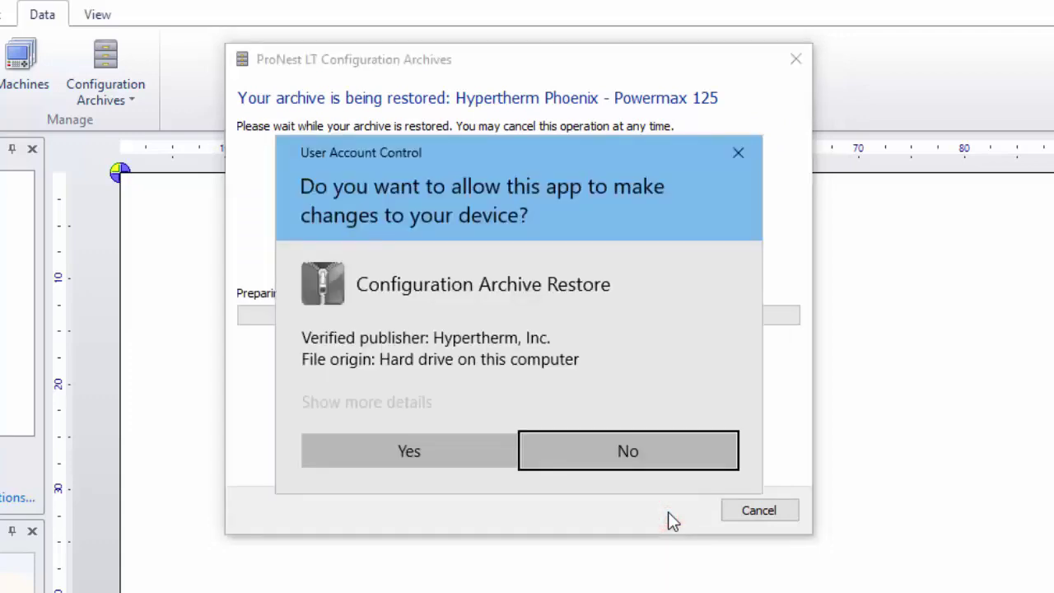
{"action": "left_click", "coordinate": [401, 449]}
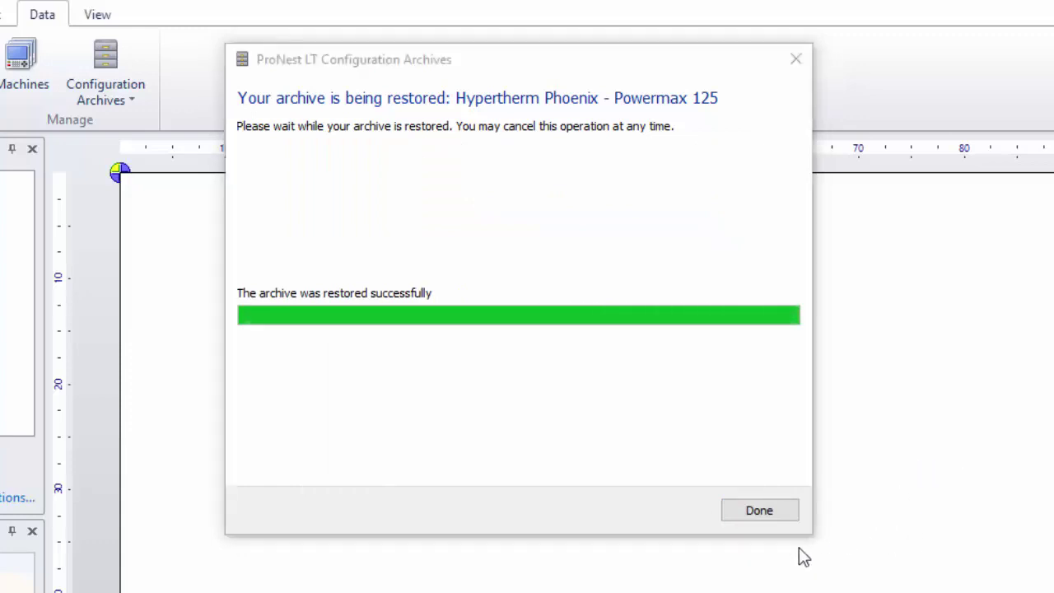
{"action": "left_click", "coordinate": [750, 511]}
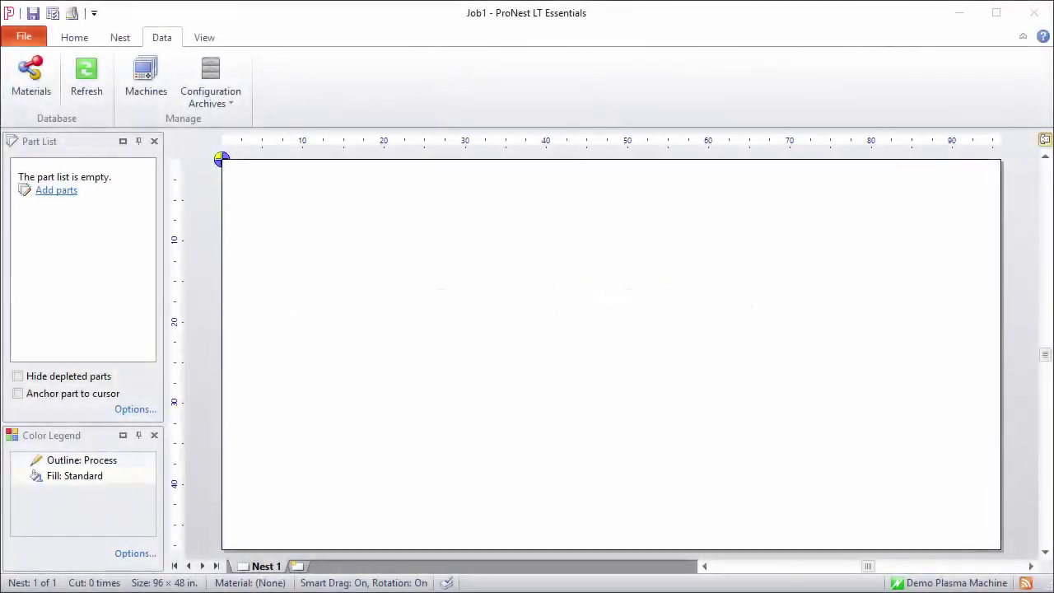
Step: Set the Primary machine preference to Hypertherm Phoenix - Powermax 125 and accept the restart notice
{"action": "left_click", "coordinate": [25, 38]}
{"action": "left_click", "coordinate": [38, 268]}
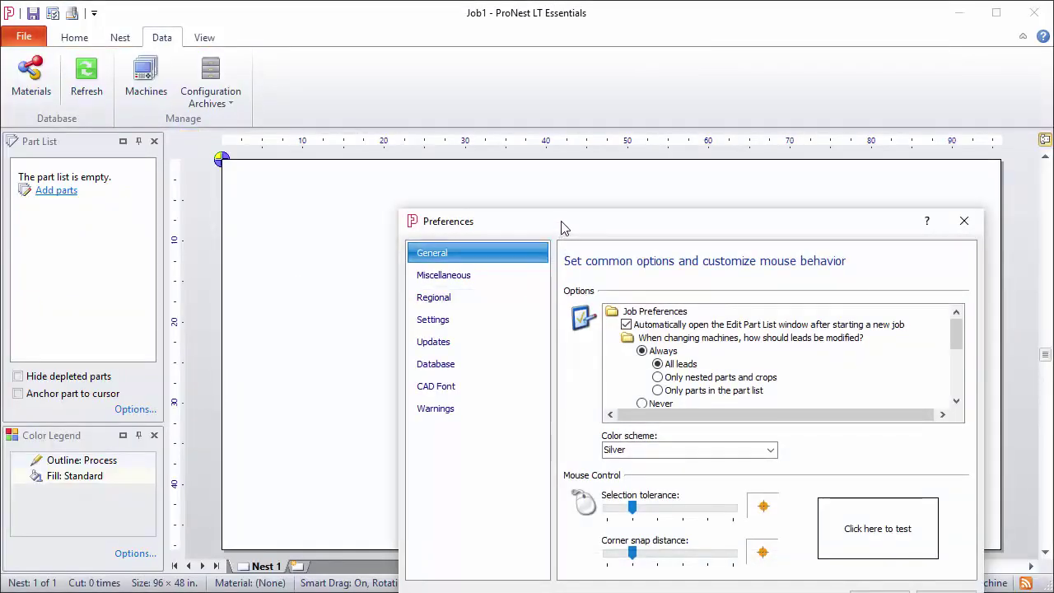
{"action": "left_click_drag", "start_coordinate": [560, 224], "coordinate": [426, 105]}
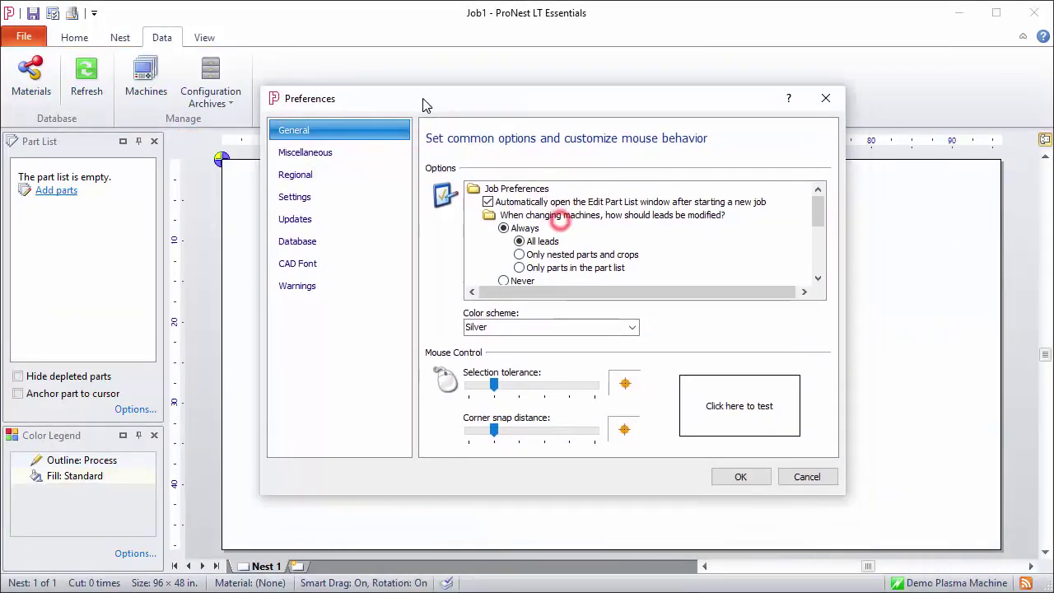
{"action": "left_click", "coordinate": [324, 204]}
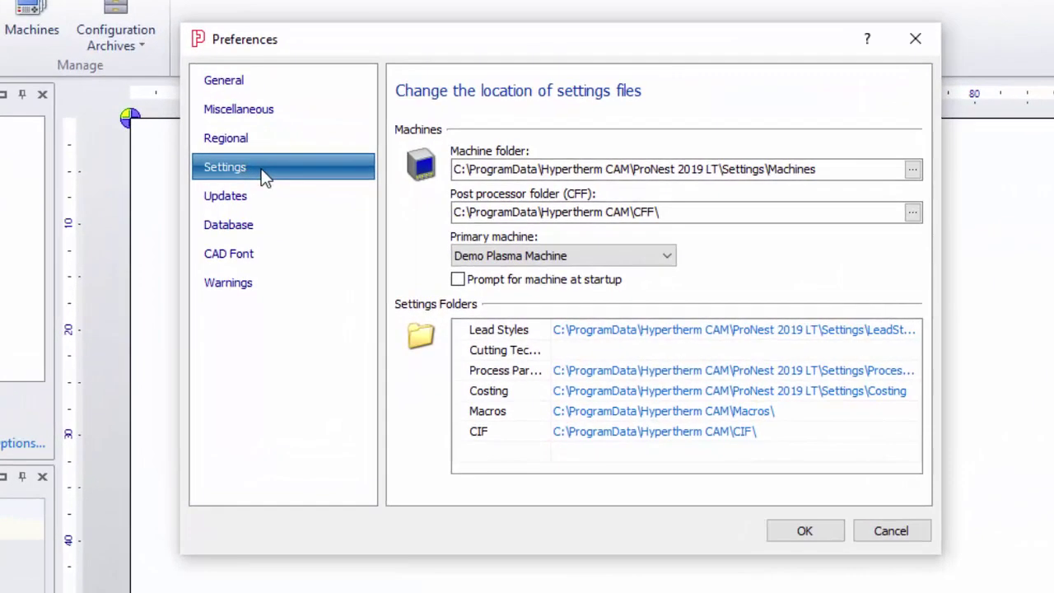
{"action": "left_click", "coordinate": [611, 256]}
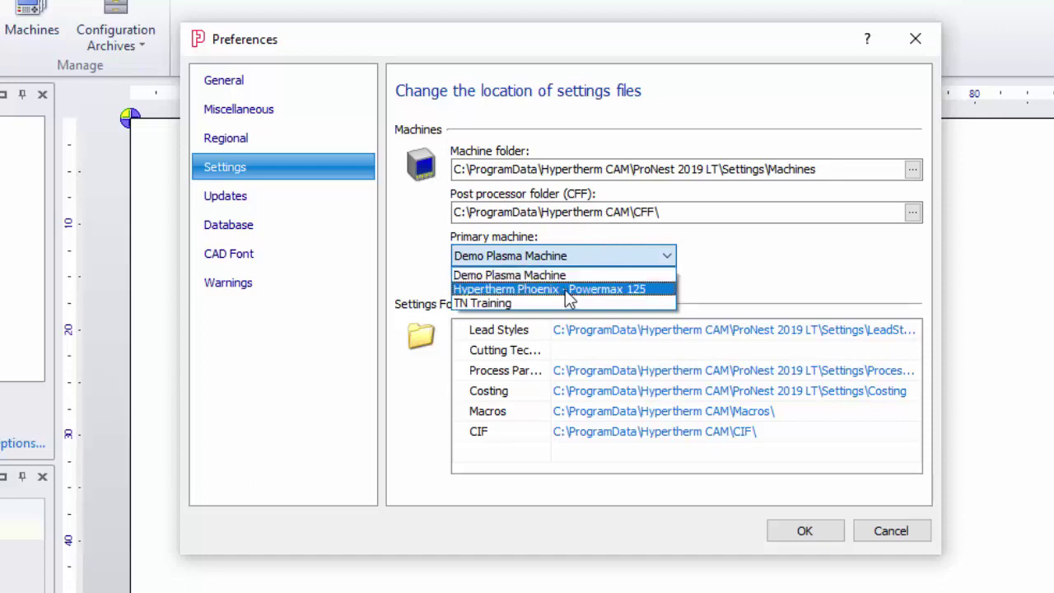
{"action": "left_click", "coordinate": [566, 290]}
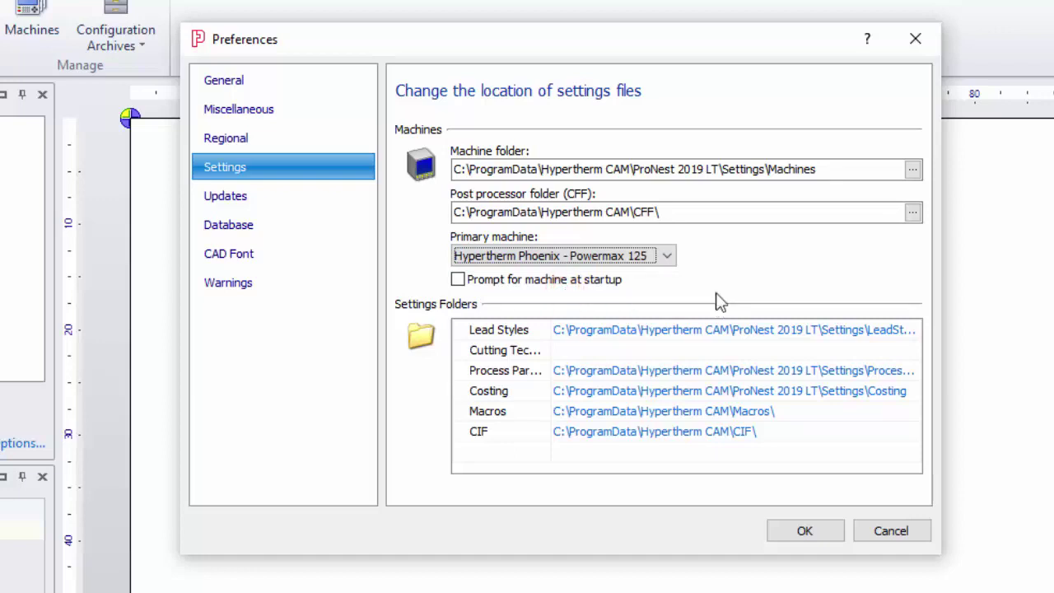
{"action": "left_click", "coordinate": [800, 534]}
{"action": "left_click", "coordinate": [874, 500]}
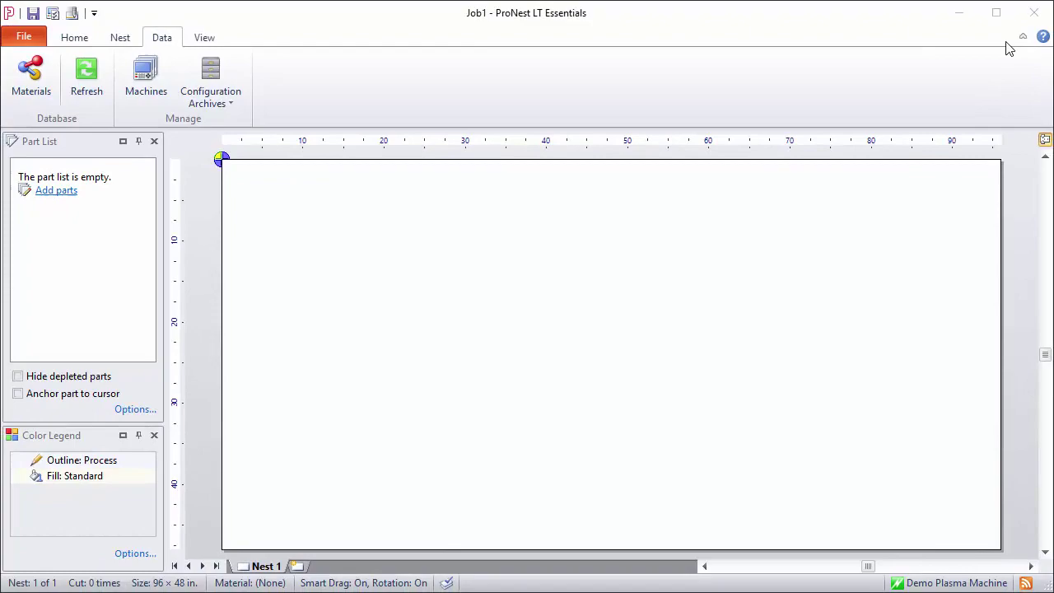
Step: Close ProNest LT and relaunch it from the ProNest 2019 LT desktop shortcut
{"action": "left_click", "coordinate": [1035, 13]}
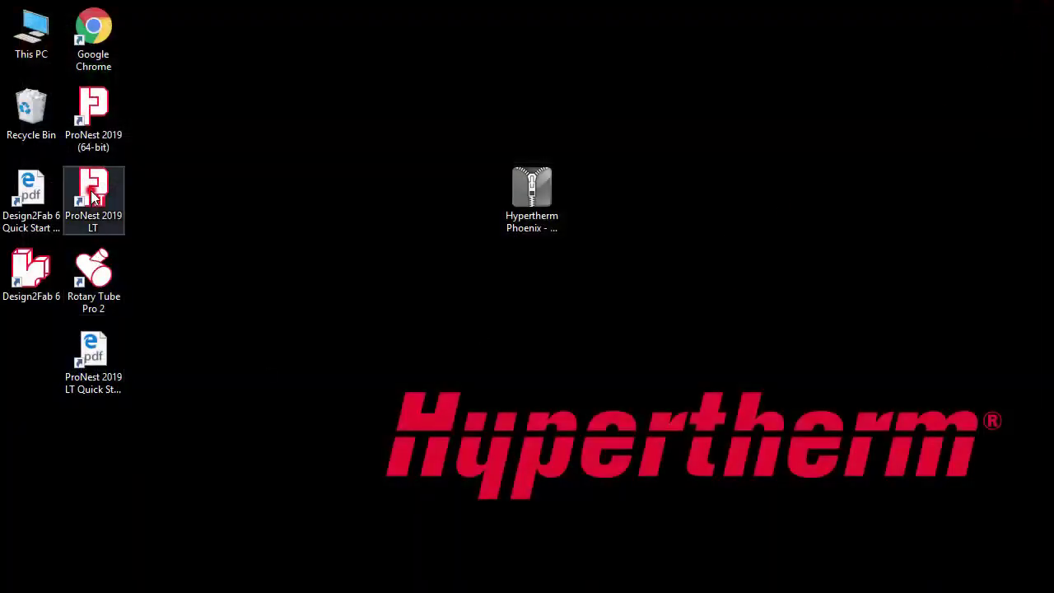
{"action": "double_click", "coordinate": [92, 205]}
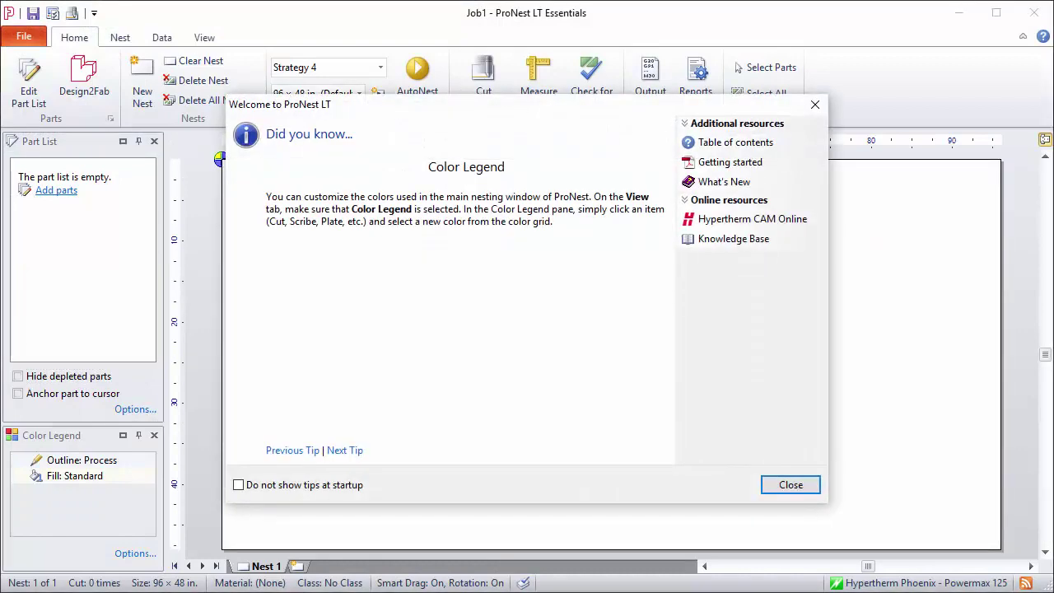
Step: Close the Welcome to ProNest LT tips dialog
{"action": "left_click", "coordinate": [788, 486]}
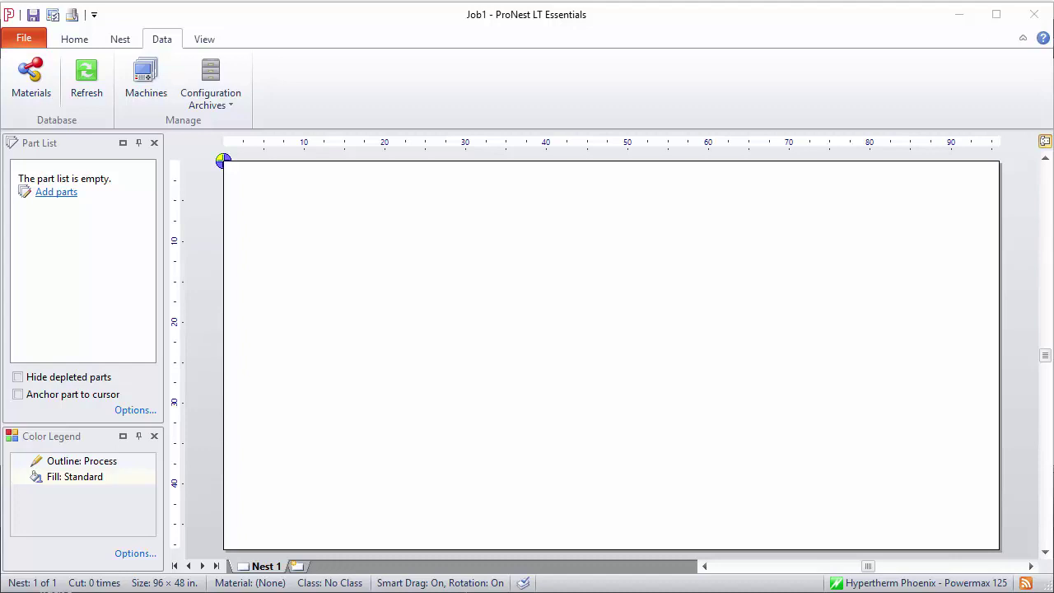
Step: Create a 36-file configuration archive named 'Backup', then reopen Configuration Archives to confirm it
{"action": "left_click", "coordinate": [159, 37]}
{"action": "left_click", "coordinate": [210, 77]}
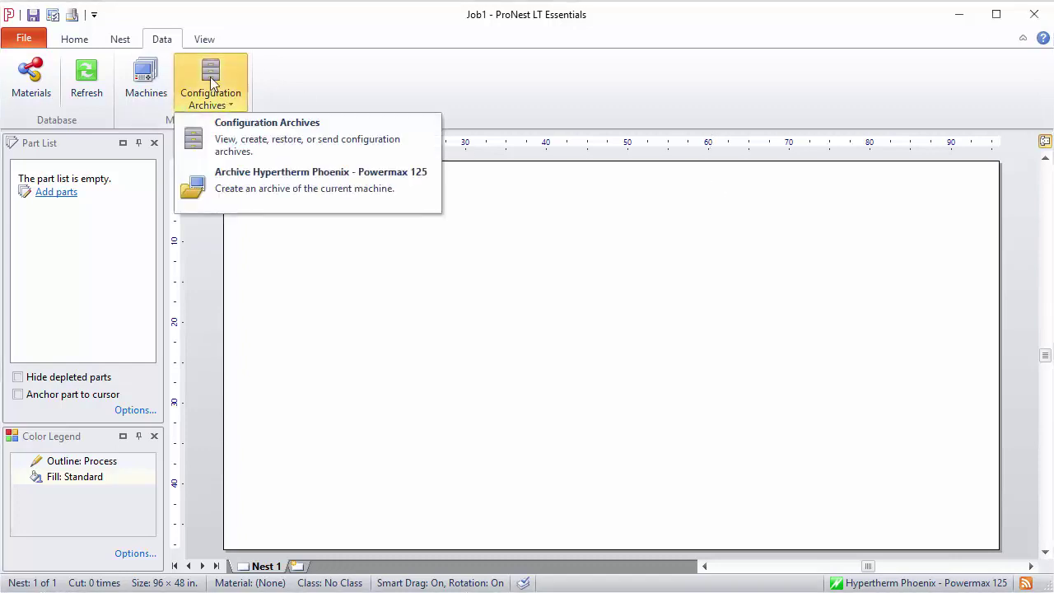
{"action": "left_click", "coordinate": [274, 144]}
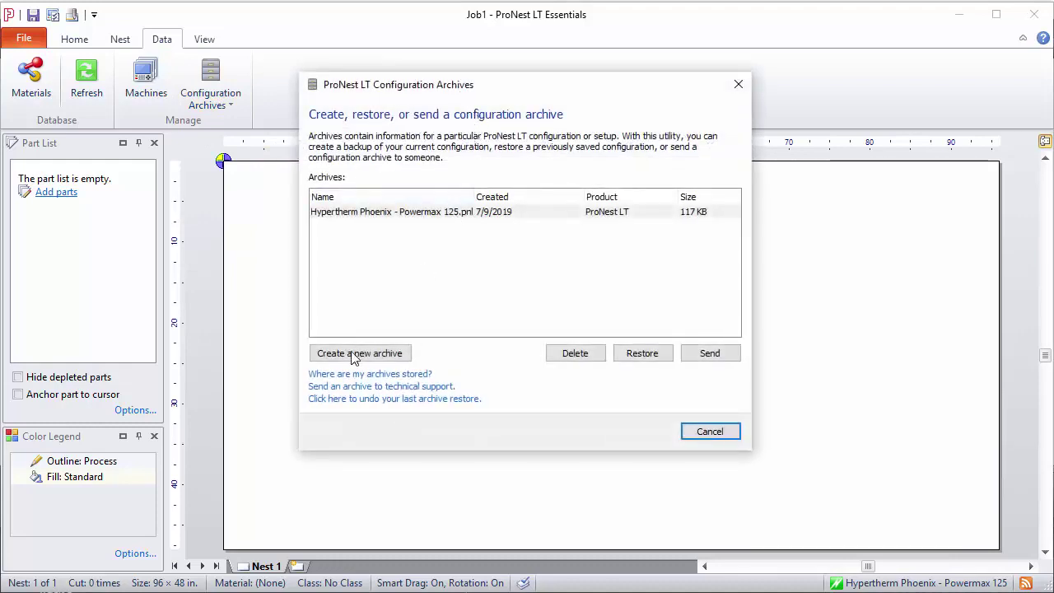
{"action": "left_click", "coordinate": [359, 353]}
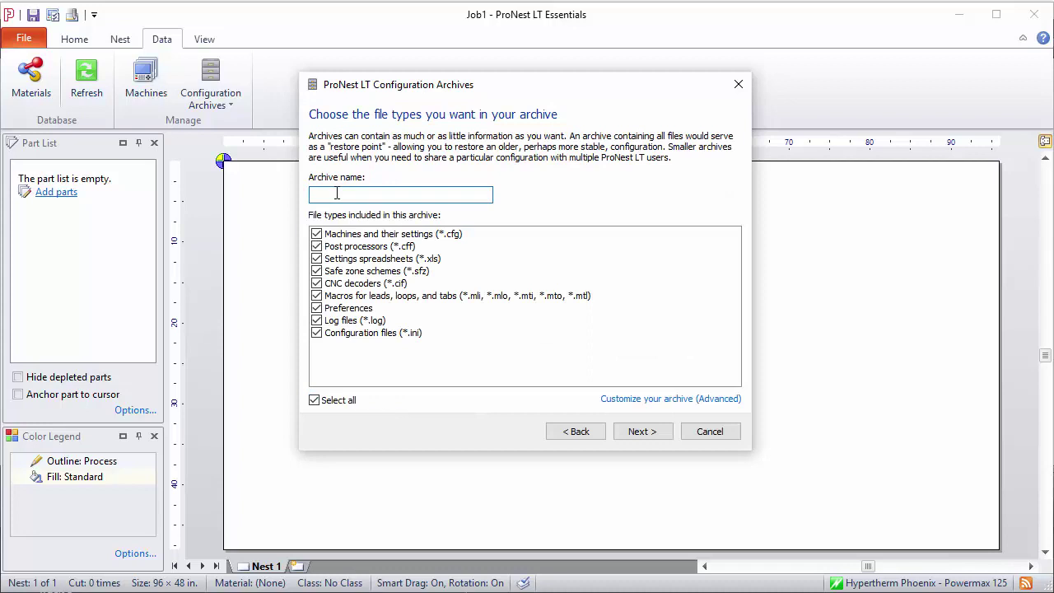
{"action": "type", "text": "Backup"}
{"action": "left_click", "coordinate": [635, 431]}
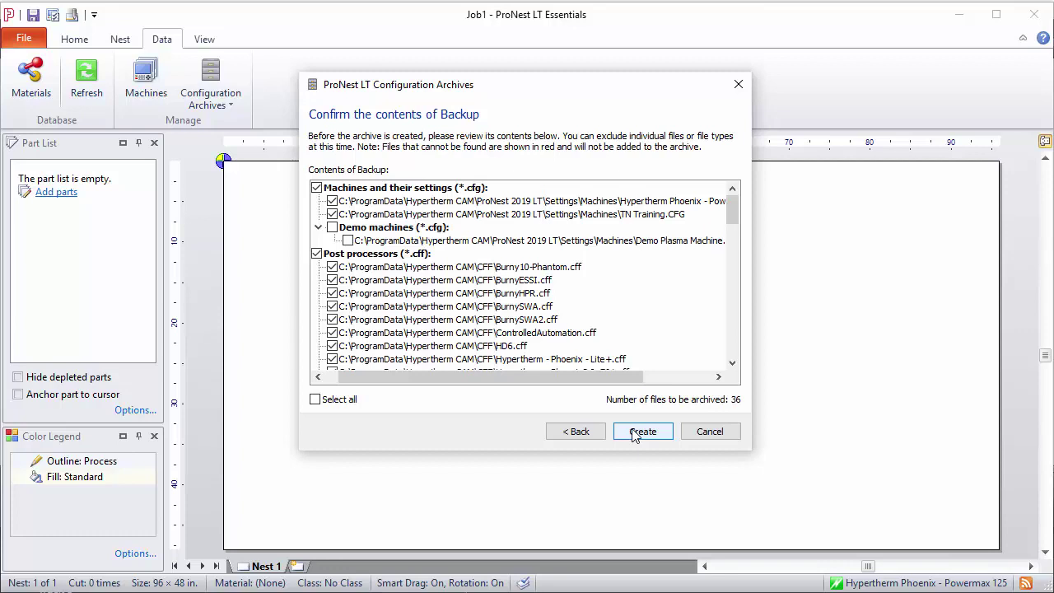
{"action": "left_click", "coordinate": [634, 434]}
{"action": "left_click", "coordinate": [645, 433]}
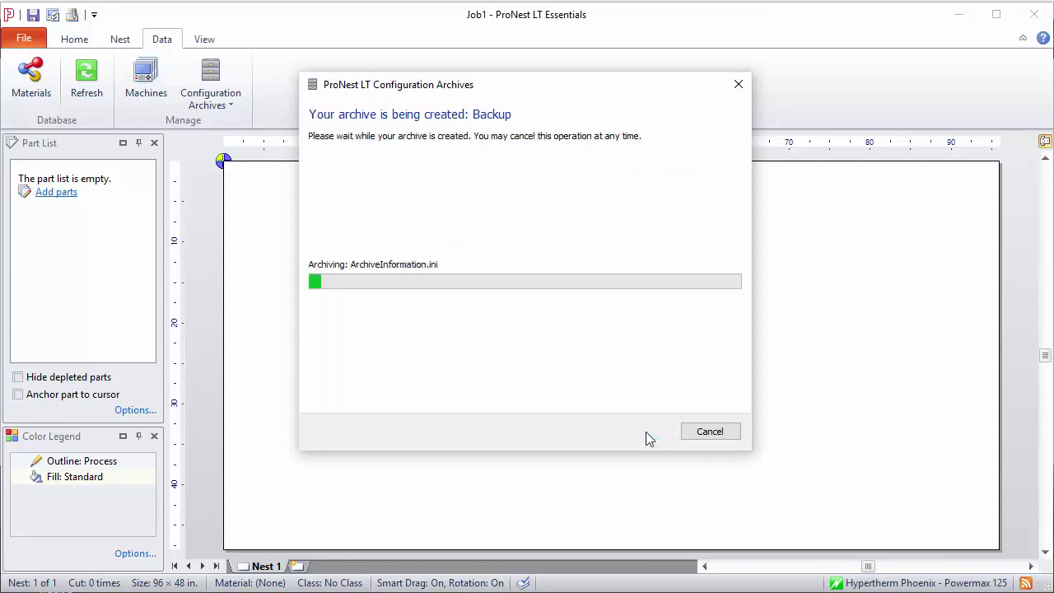
{"action": "left_click", "coordinate": [708, 436]}
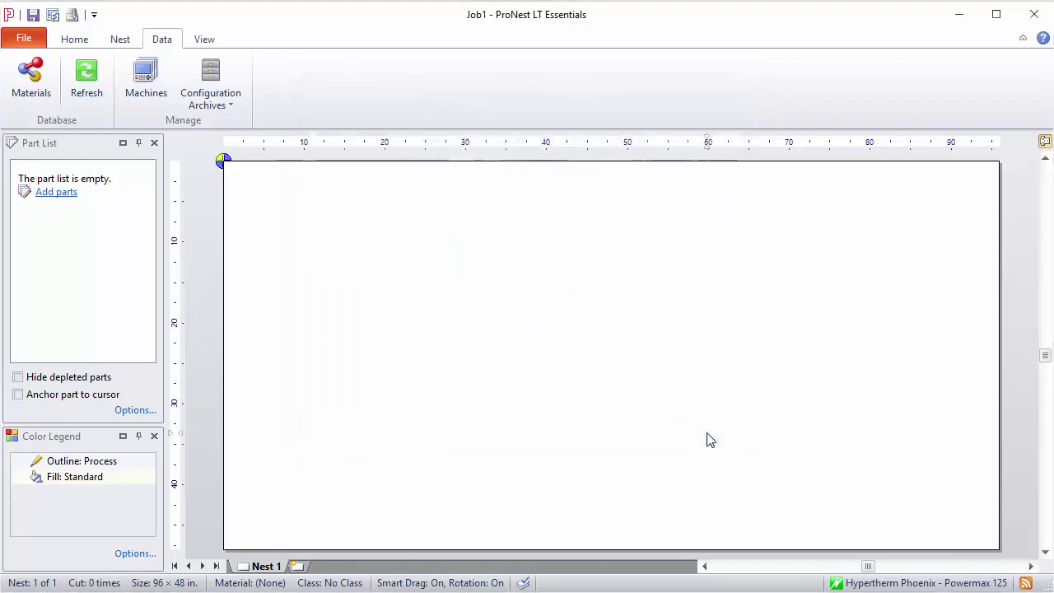
{"action": "left_click", "coordinate": [210, 92]}
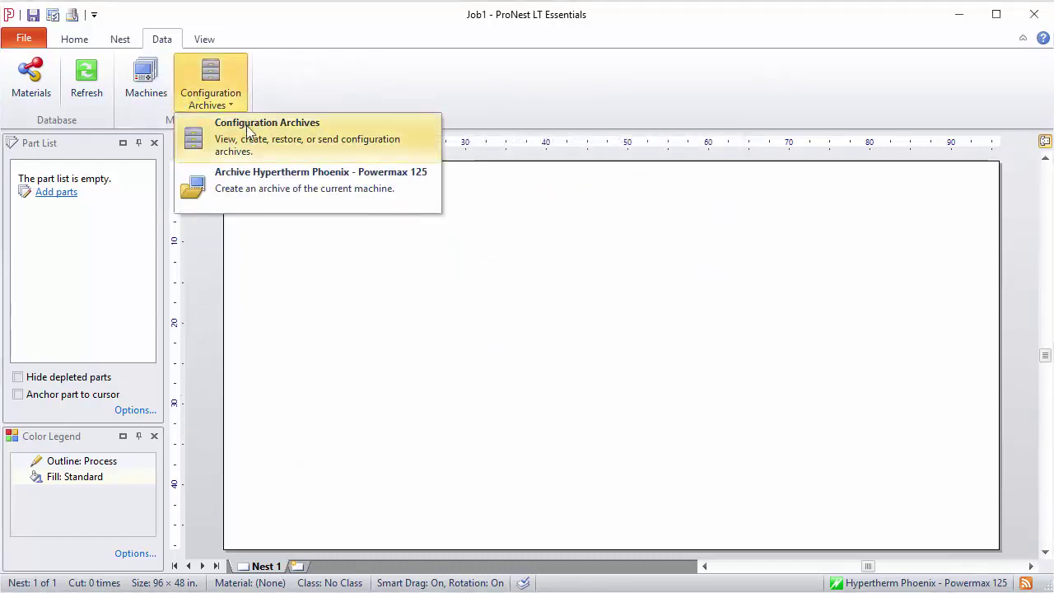
{"action": "left_click", "coordinate": [255, 141]}
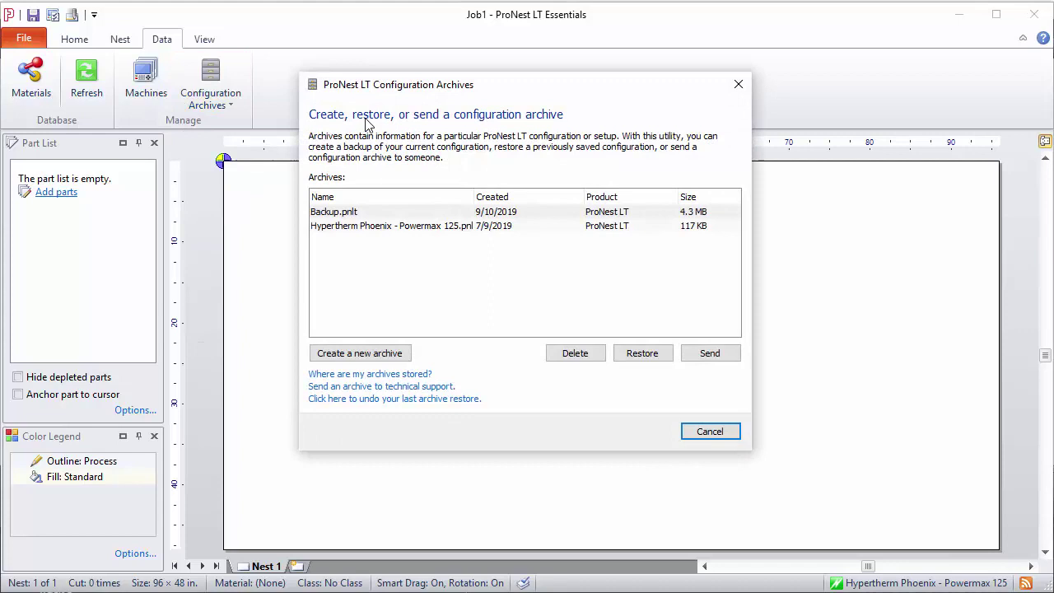